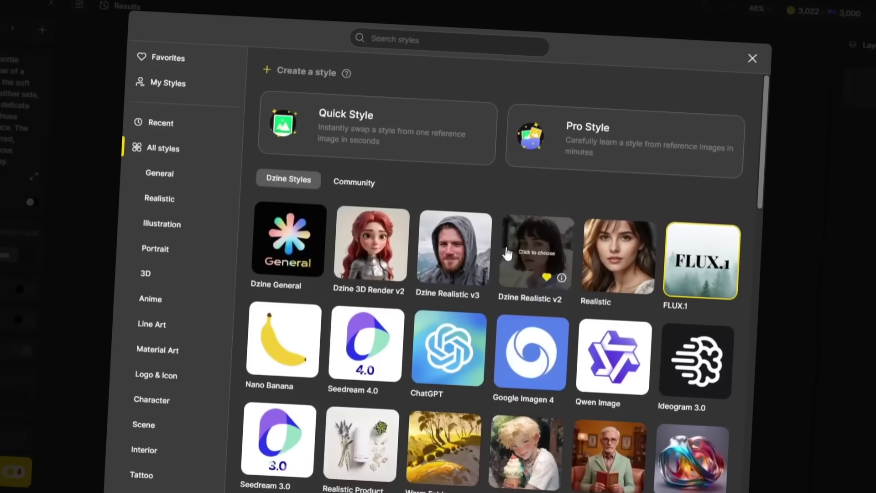
# Browse the homepage and Dzine Styles grid, viewing the Sora 2 and next carousel slides
pyautogui.scroll(-7, 470, 327)
pyautogui.scroll(-8, 602, 342)
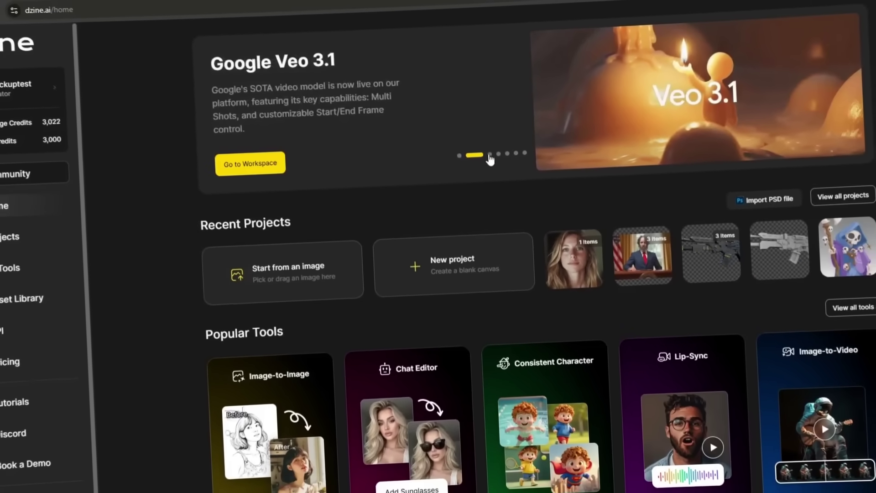
pyautogui.click(509, 159)
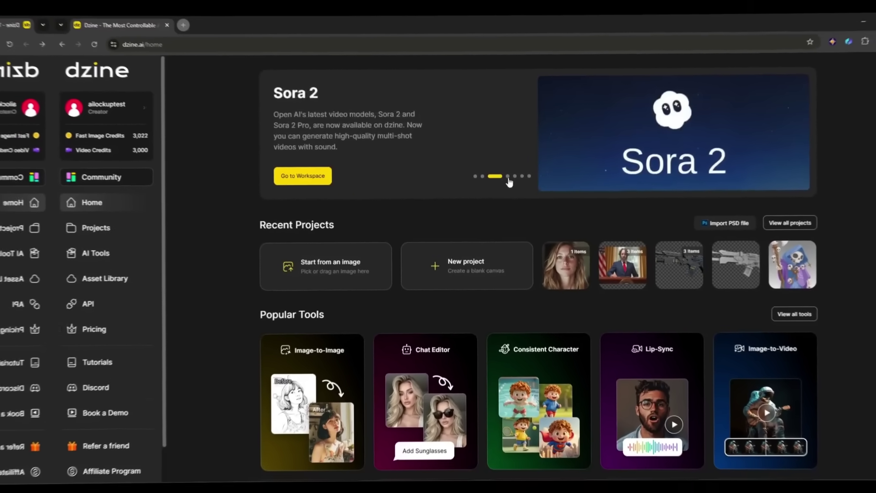
pyautogui.click(500, 159)
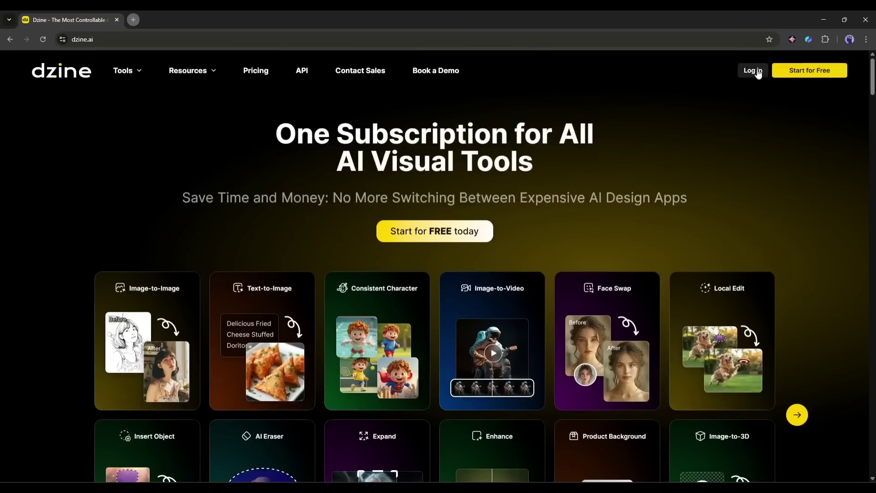
# Log in, look over the dashboard, and open a new blank project from Recent Projects
pyautogui.click(756, 72)
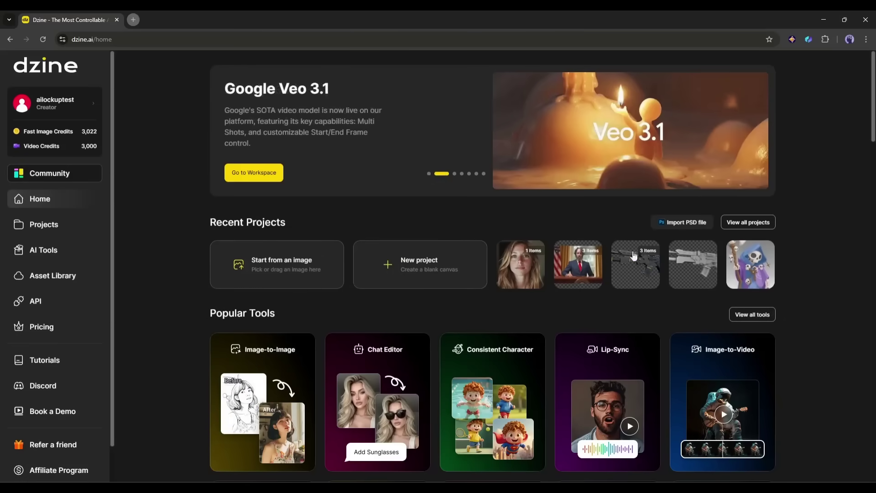
pyautogui.scroll(-4, 542, 272)
pyautogui.scroll(-20, 542, 272)
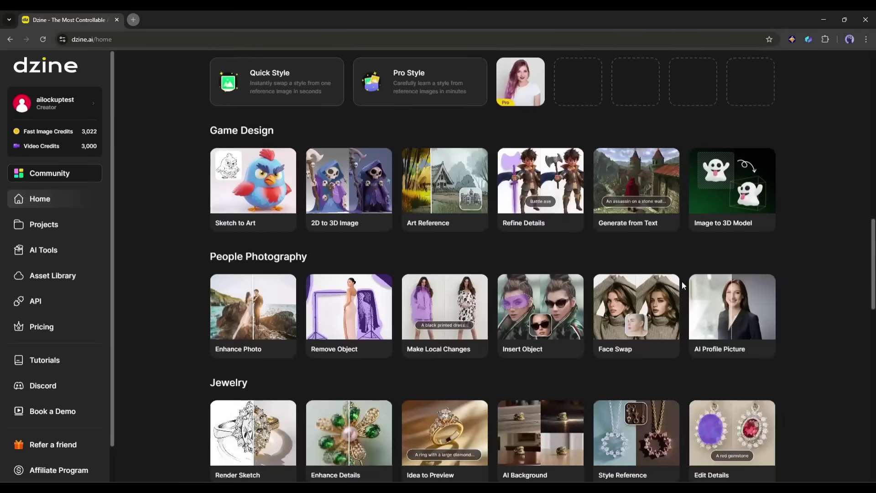
pyautogui.scroll(20, 684, 286)
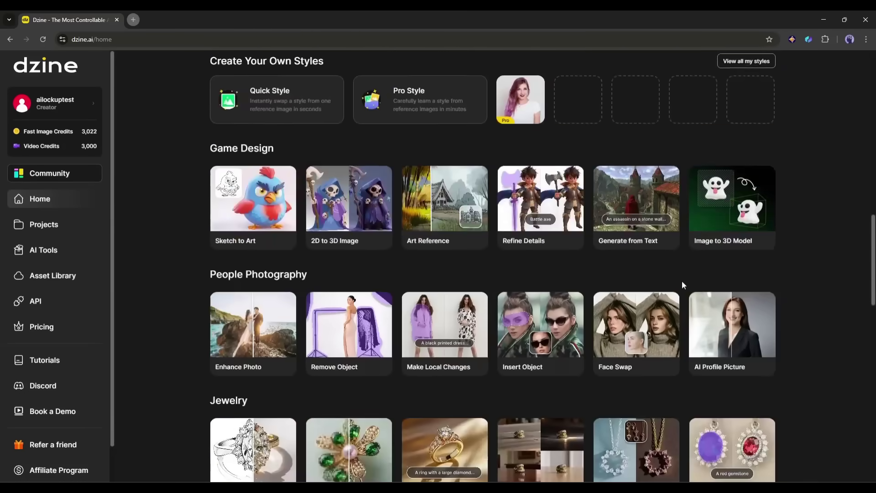
pyautogui.scroll(-2, 601, 308)
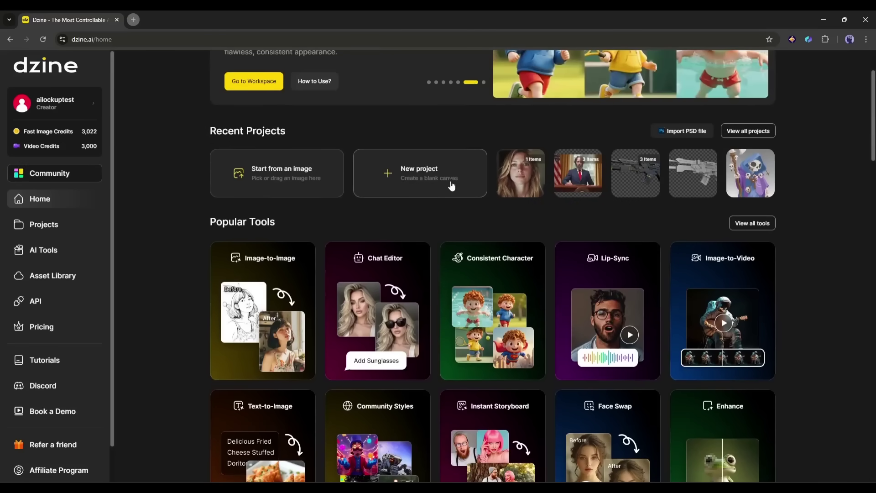
pyautogui.click(425, 186)
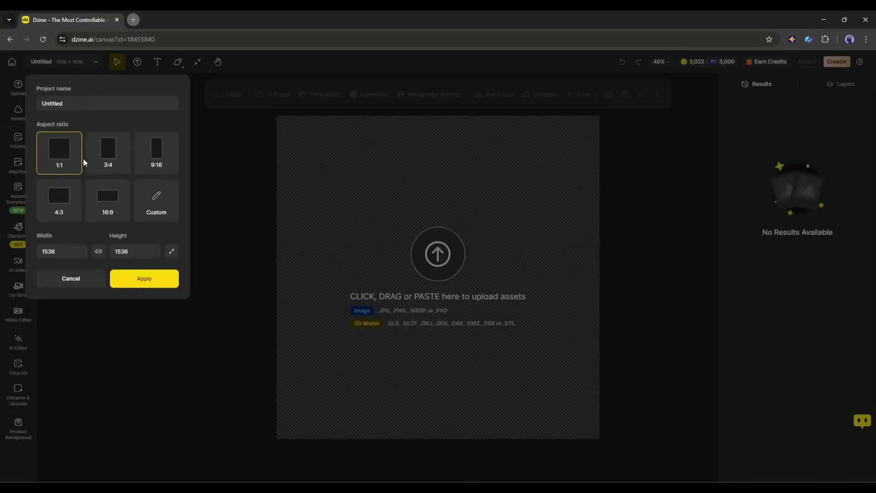
# Compare 3:4, 9:16 and custom sizes, then apply a 16:9 canvas at 1536×864
pyautogui.click(118, 151)
pyautogui.click(156, 150)
pyautogui.click(154, 198)
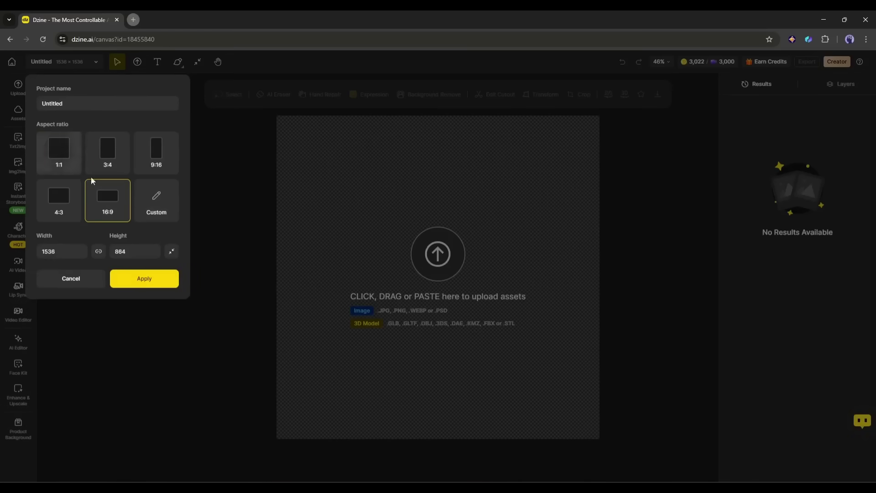
pyautogui.click(149, 281)
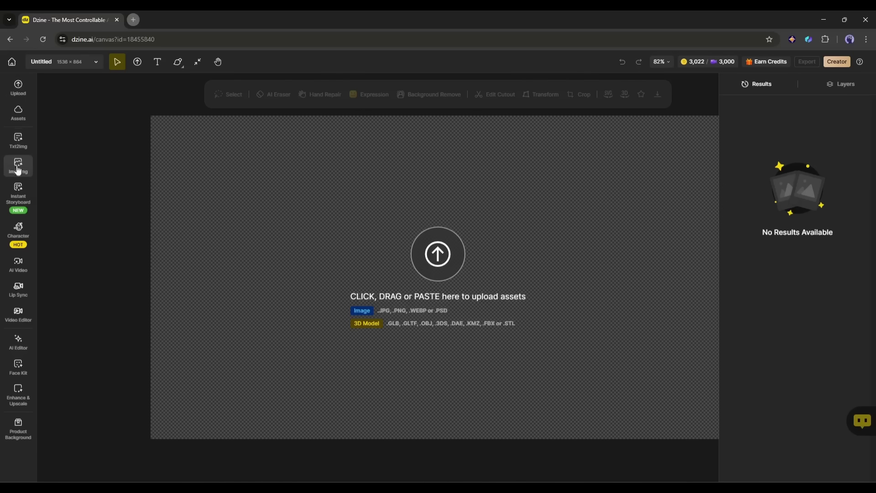
pyautogui.moveTo(21, 142)
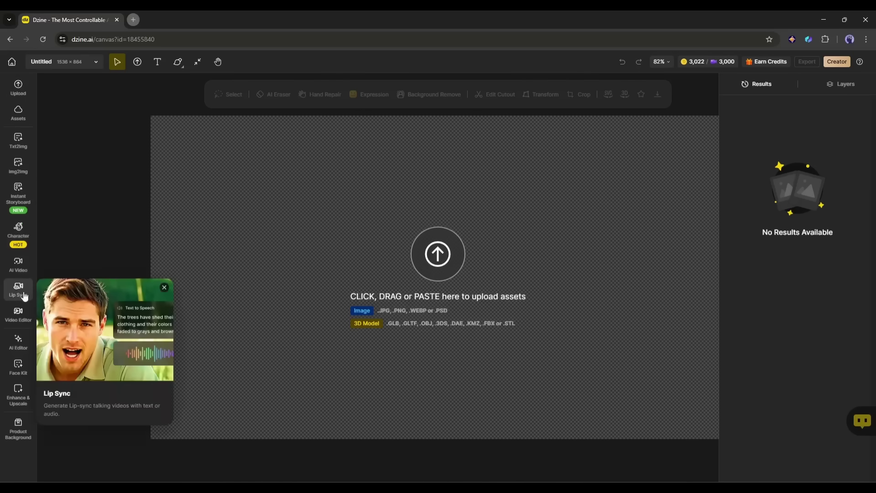
pyautogui.moveTo(25, 320)
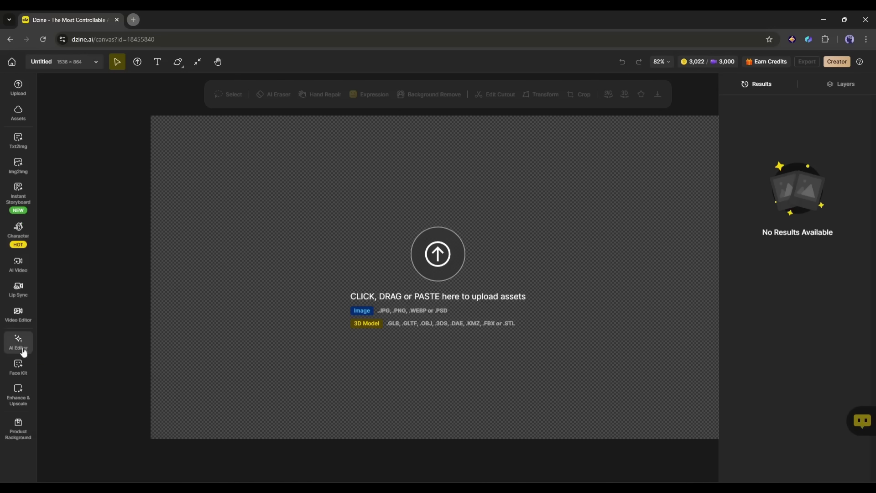
# In Pro lip-sync mode, load the desk photo with the man's face as Speaker A
pyautogui.click(13, 293)
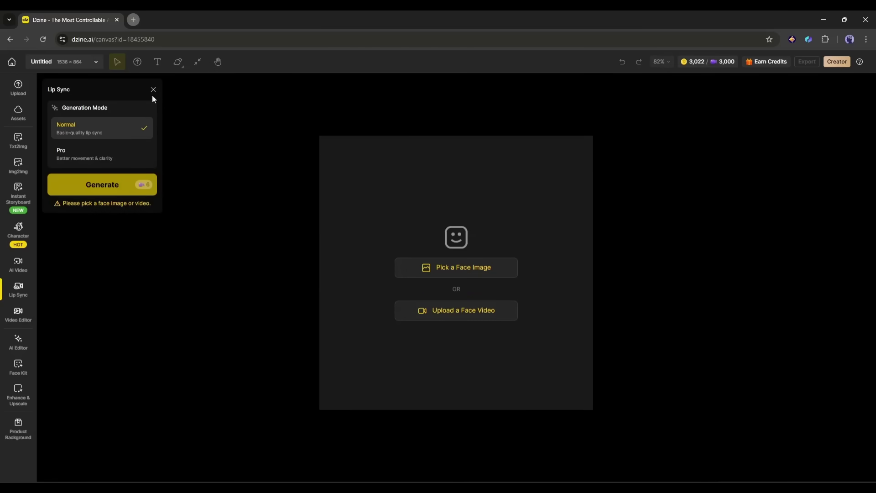
pyautogui.click(80, 160)
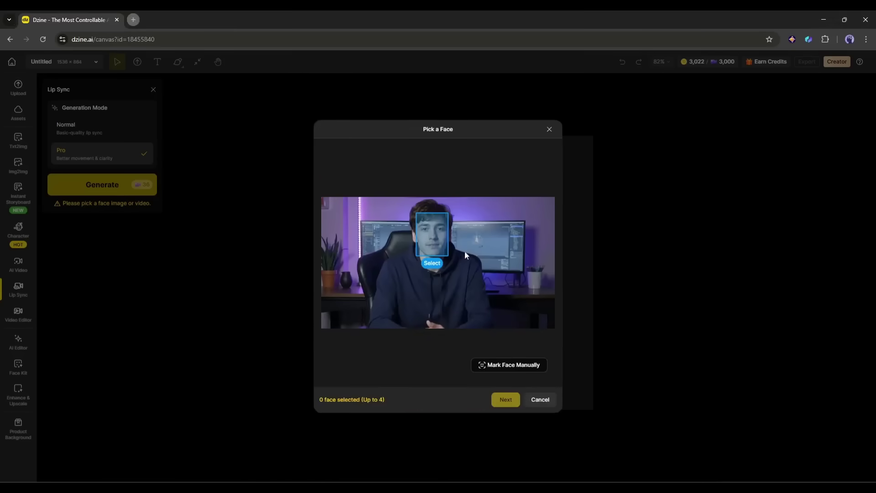
pyautogui.click(437, 235)
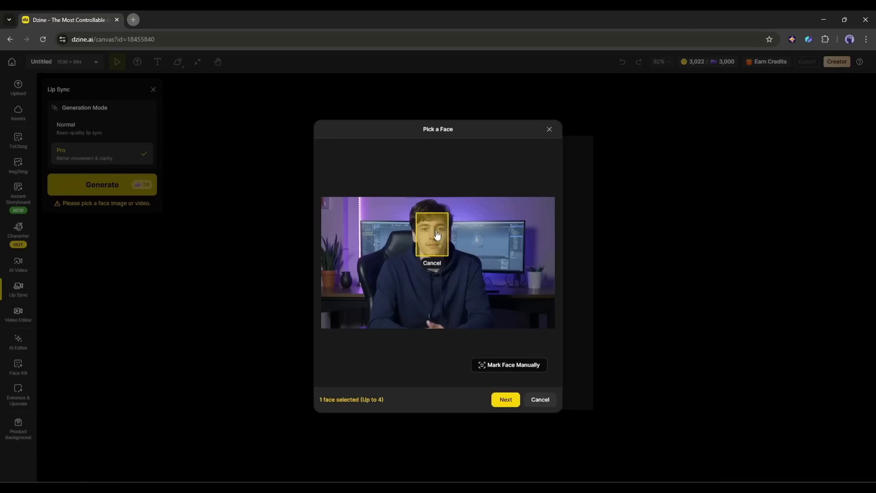
pyautogui.click(493, 405)
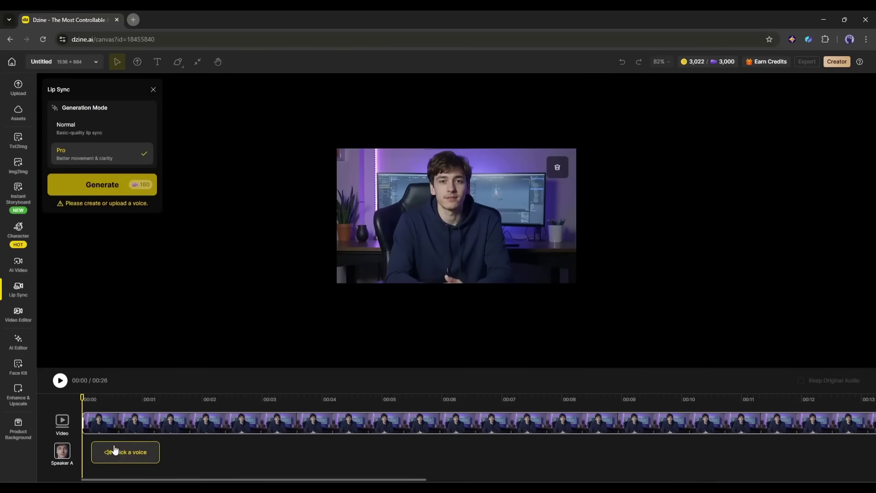
# Paste the lip-sync explanation paragraph as Speaker A's text-to-speech dialogue
pyautogui.click(126, 454)
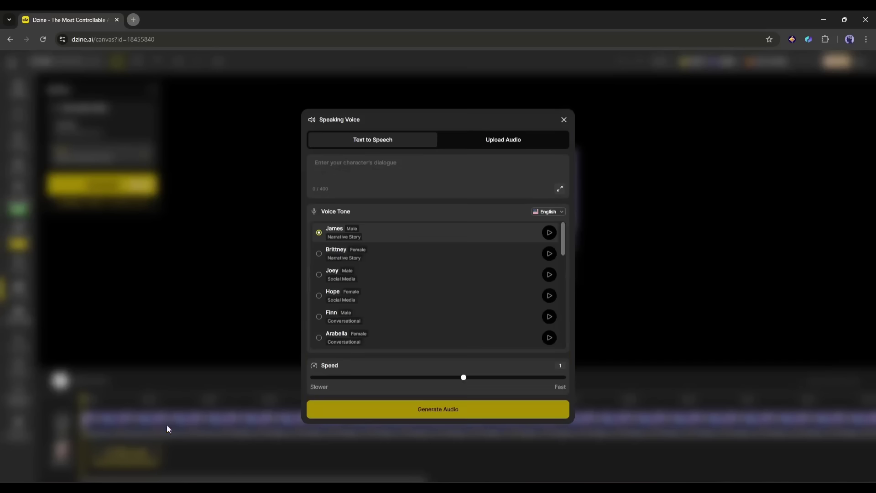
pyautogui.click(485, 141)
pyautogui.click(393, 223)
pyautogui.click(379, 162)
pyautogui.scroll(-5, 367, 274)
pyautogui.scroll(5, 370, 320)
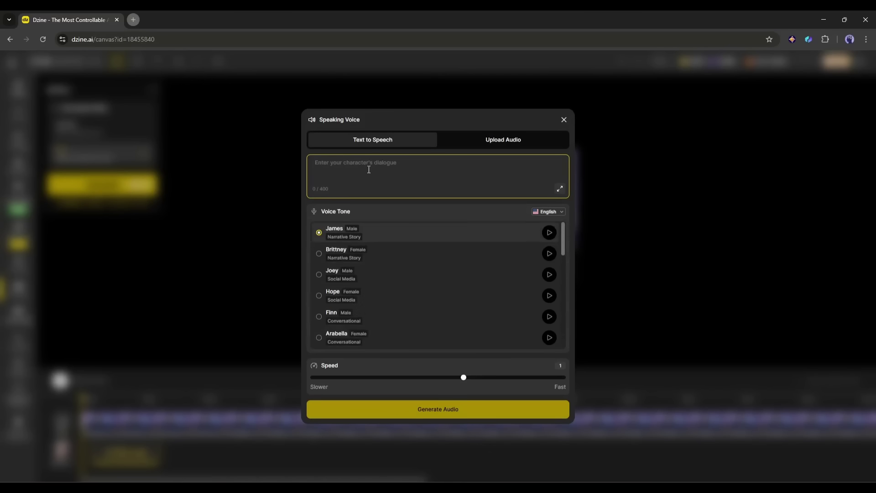
pyautogui.click(504, 142)
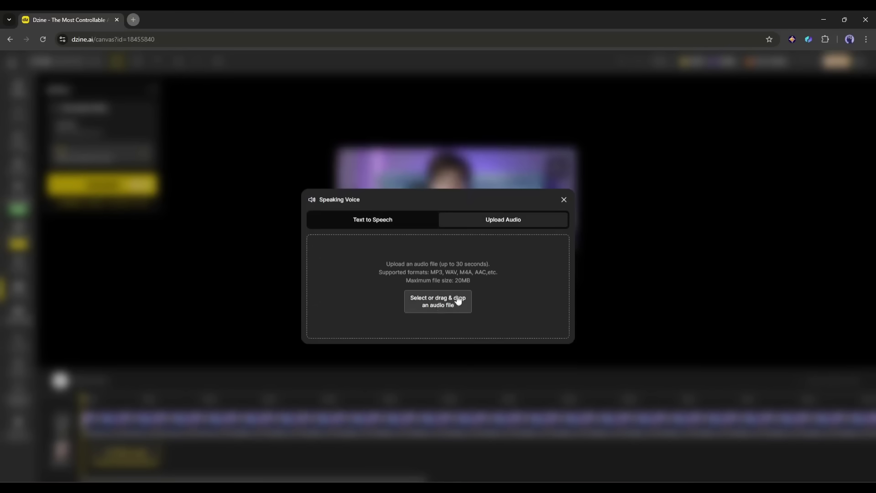
pyautogui.click(340, 222)
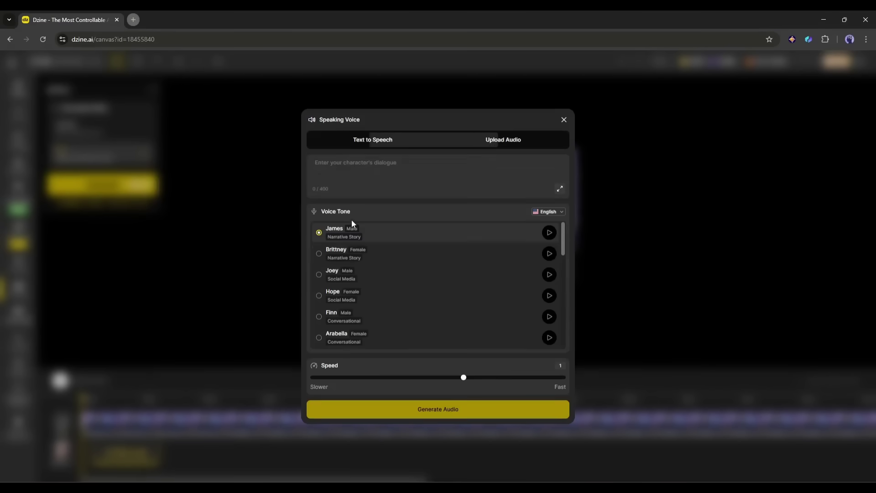
pyautogui.click(368, 165)
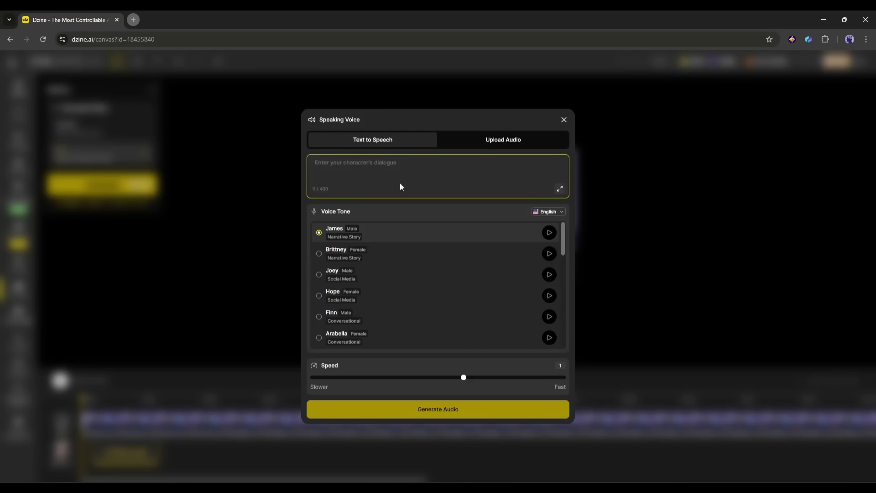
pyautogui.write("Lip-sync, short for lip synchronization, is the process of matching a character's mouth movements with spoken dialogue or lyrics. It's commonly used in animation, film, and AI-generated videos to make characters appear as if they're speaking naturally.")
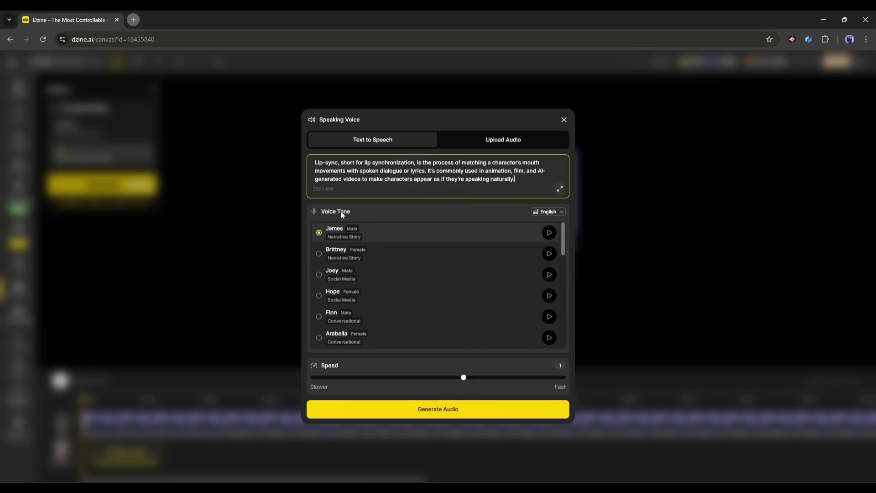
# Keep English, choose the Johnny Kid voice, then generate and apply the 17.9 s voiceover
pyautogui.click(539, 214)
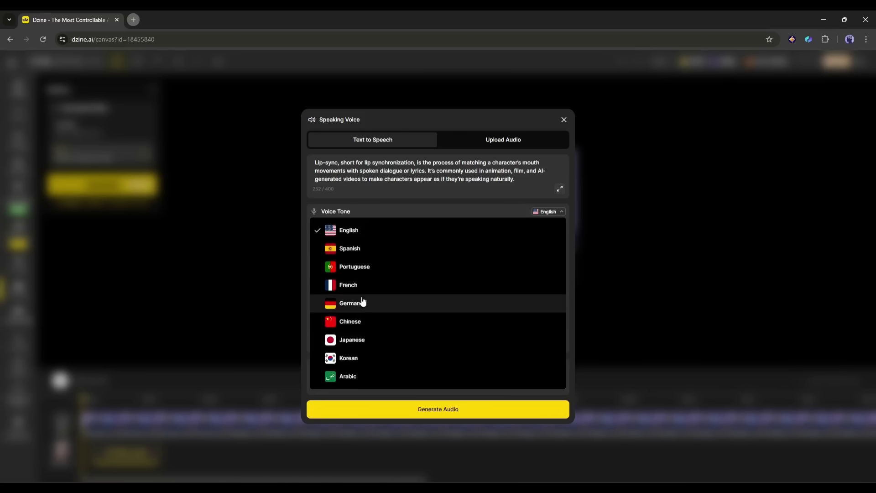
pyautogui.click(361, 235)
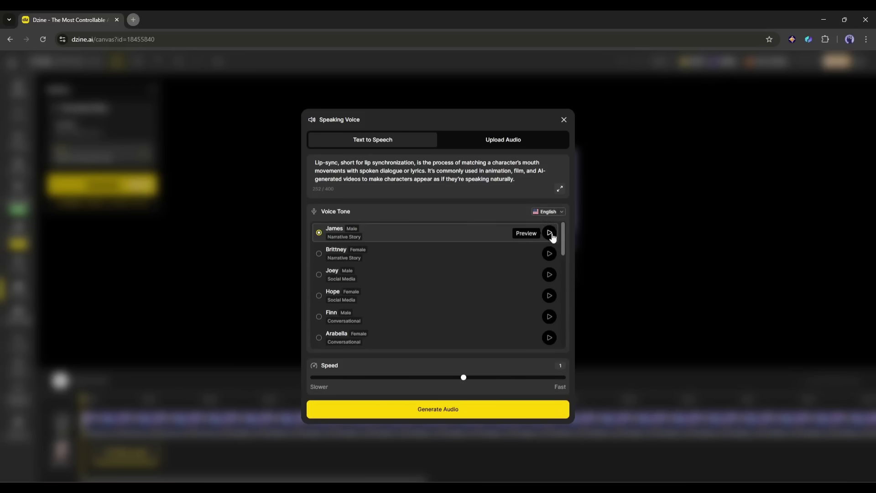
pyautogui.click(549, 254)
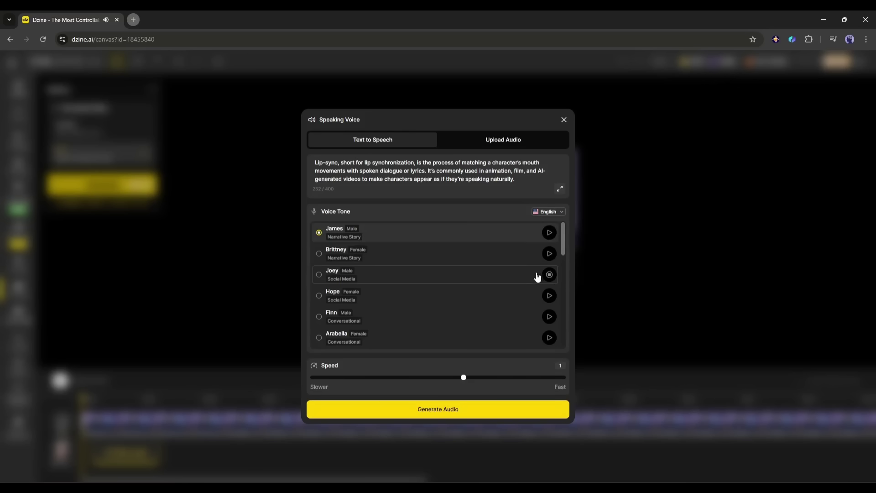
pyautogui.scroll(-2, 545, 273)
pyautogui.scroll(-3, 546, 313)
pyautogui.click(448, 289)
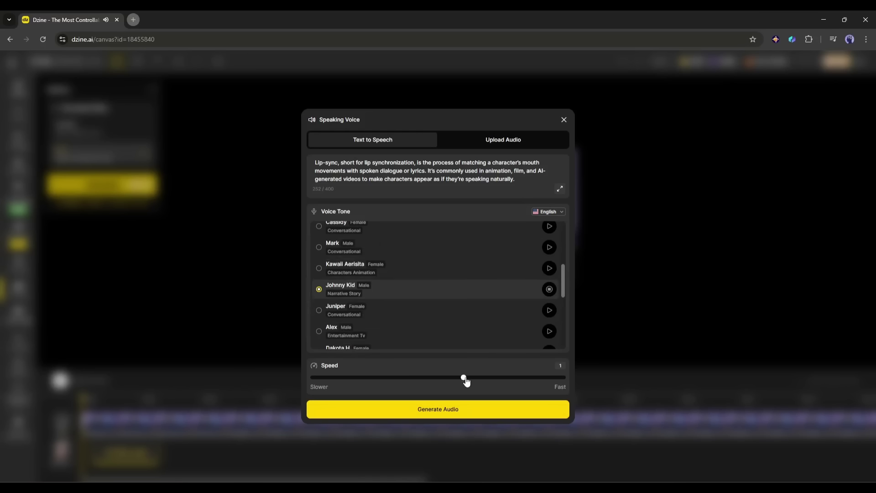
pyautogui.click(456, 413)
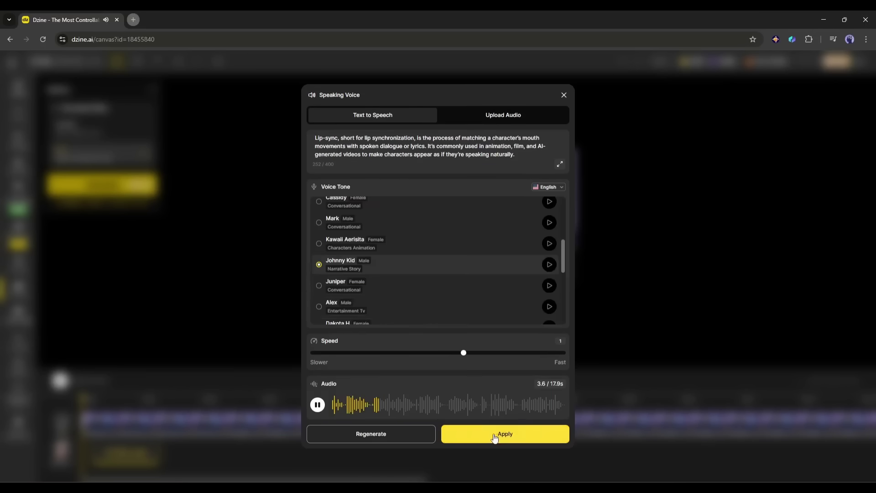
pyautogui.click(503, 434)
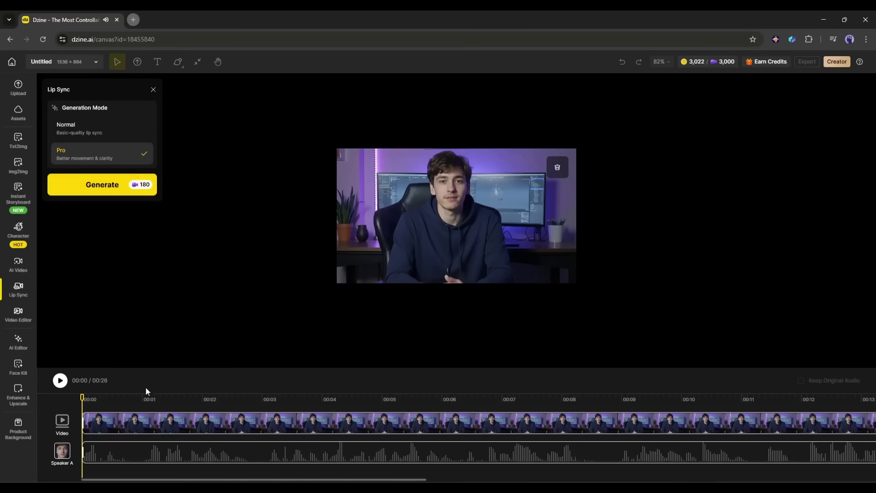
# Preview the voiced video, then generate the Pro lip-sync as a 720P talking video
pyautogui.press('space')
pyautogui.click(104, 187)
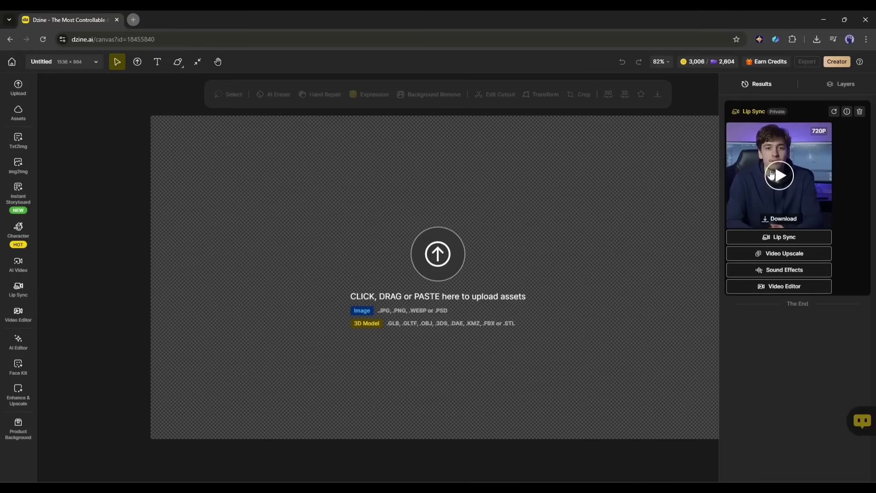
# Play the finished 720P lip-synced podcast video full size
pyautogui.click(780, 176)
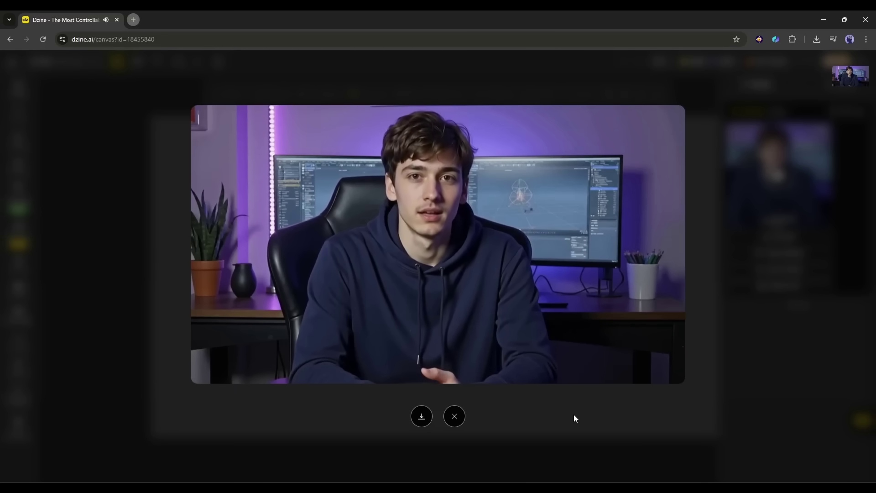
pyautogui.moveTo(519, 260)
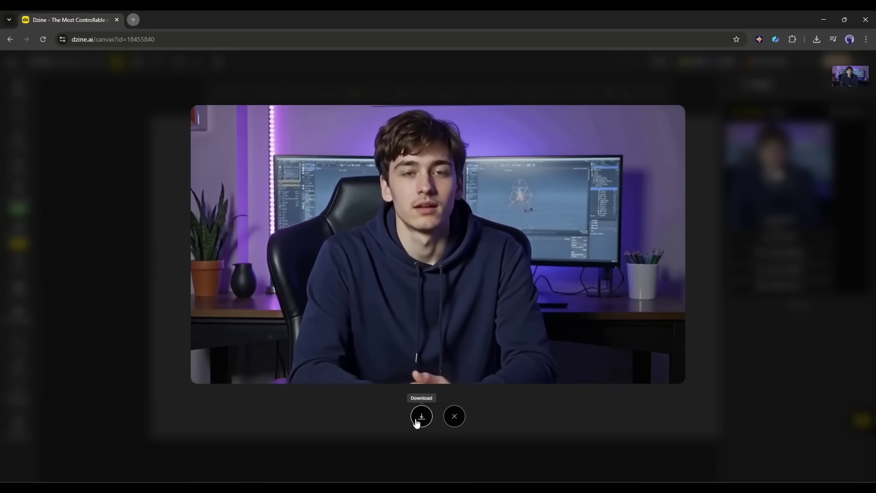
pyautogui.moveTo(543, 204)
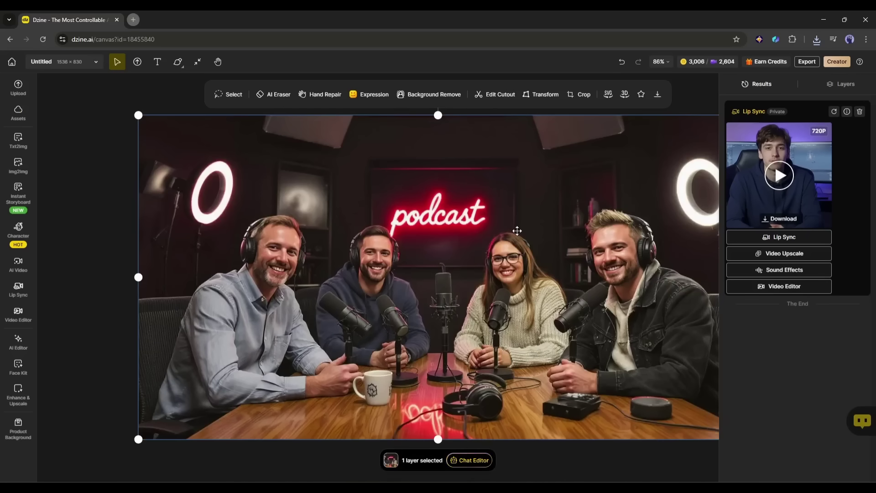
# Delete the podcast image and pick the Dzine Realistic v3 style for Text to Image
pyautogui.press('Delete')
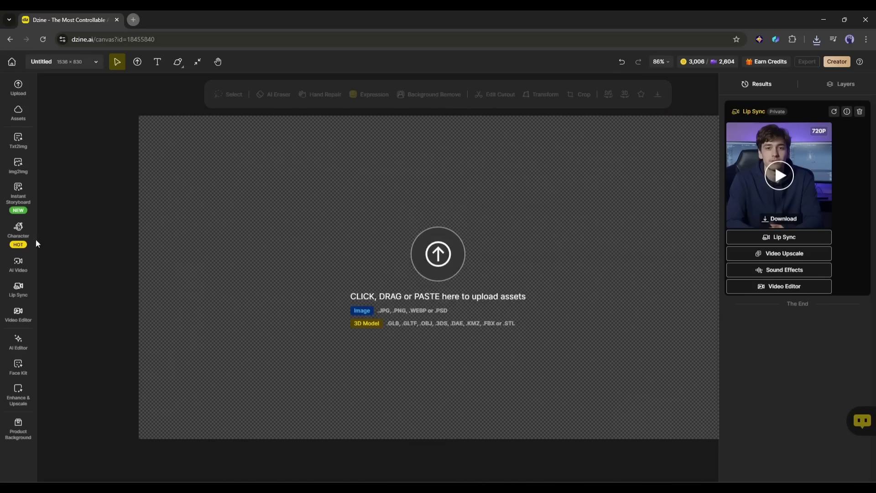
pyautogui.click(19, 292)
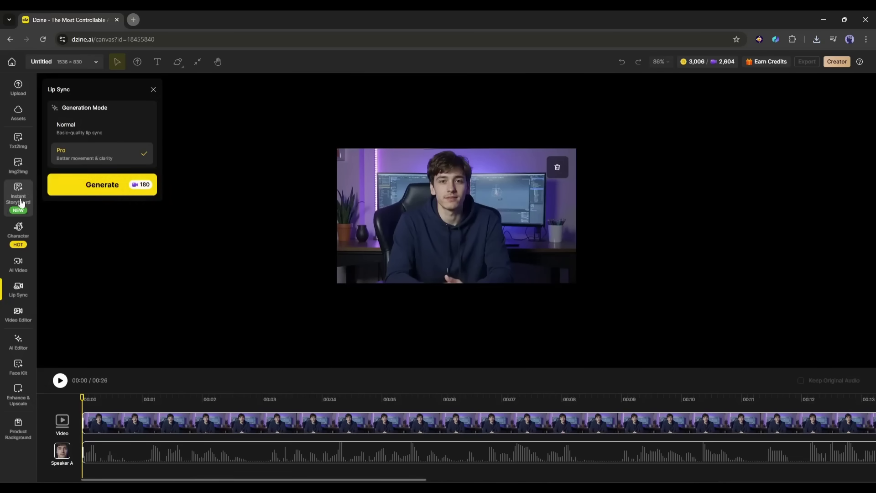
pyautogui.click(20, 140)
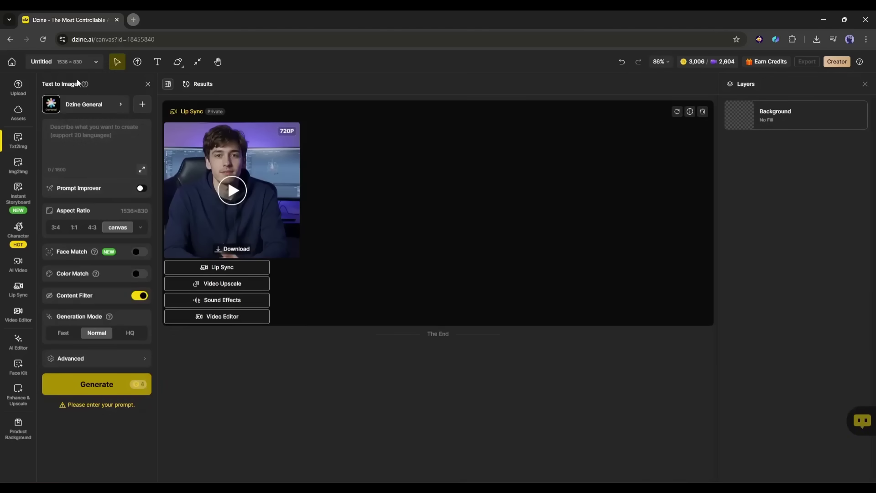
pyautogui.click(85, 107)
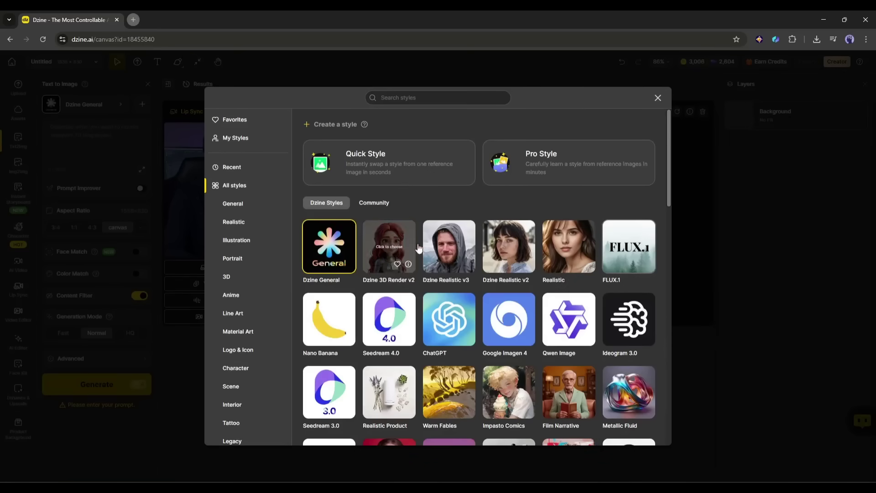
pyautogui.scroll(-12, 563, 315)
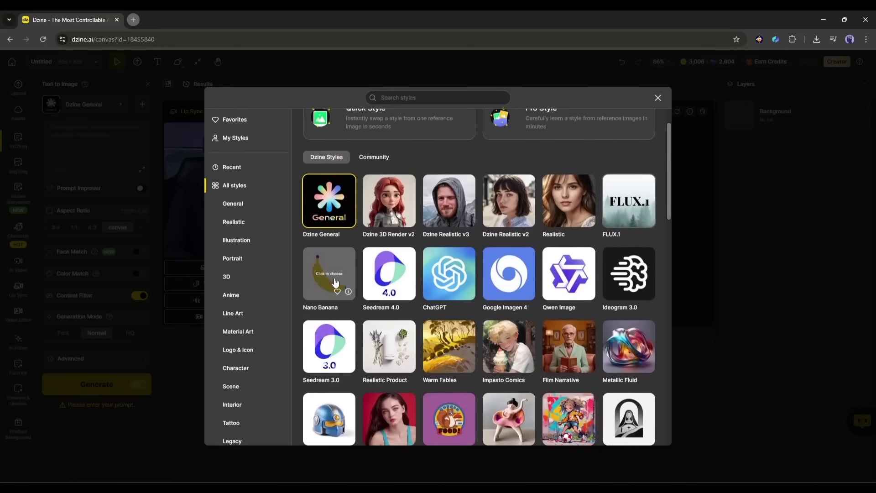
pyautogui.scroll(-5, 606, 355)
pyautogui.scroll(5, 606, 355)
pyautogui.scroll(-12, 605, 348)
pyautogui.scroll(20, 605, 349)
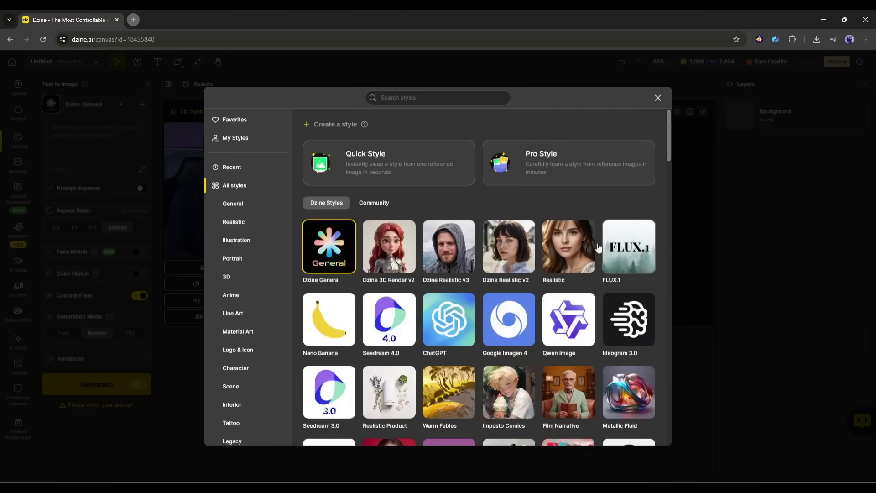
pyautogui.click(458, 242)
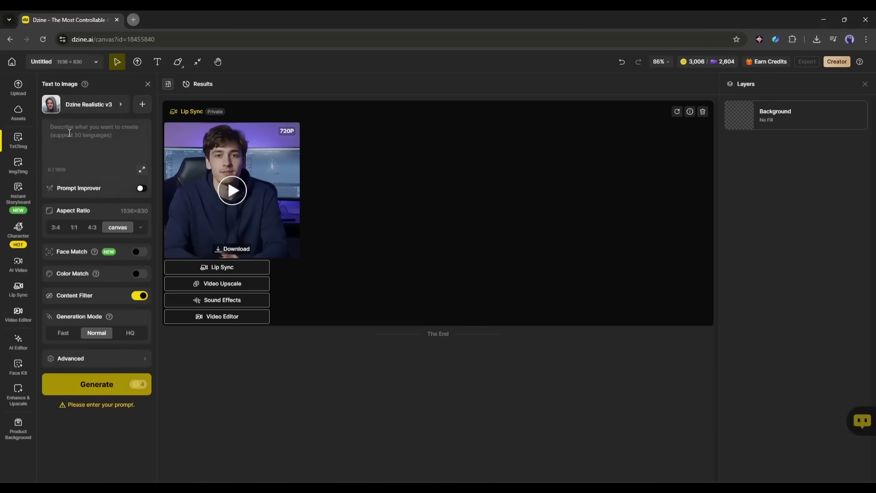
# Paste the podcast scene prompt and enable Prompt Improver, leaving Face and Color Match off
pyautogui.click(104, 142)
pyautogui.hotkey('ctrl', 'v')
pyautogui.scroll(5, 93, 142)
pyautogui.scroll(-5, 82, 139)
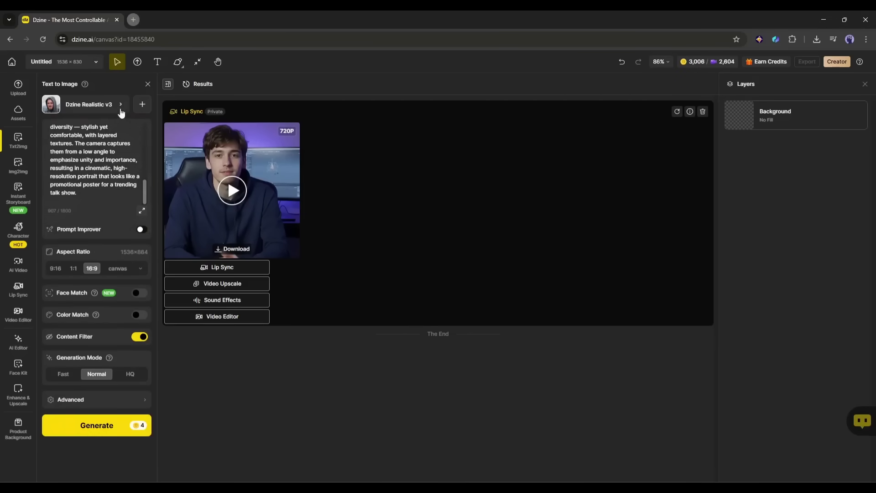
pyautogui.click(142, 231)
pyautogui.click(141, 272)
pyautogui.click(140, 293)
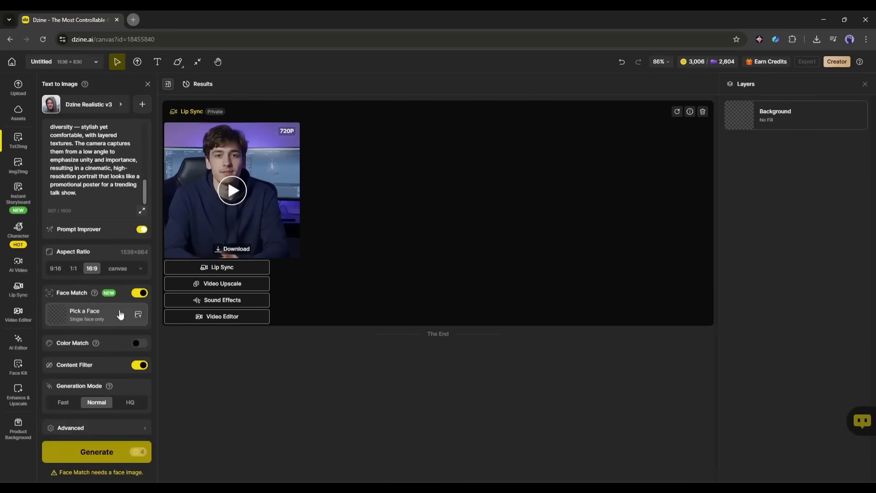
pyautogui.click(141, 293)
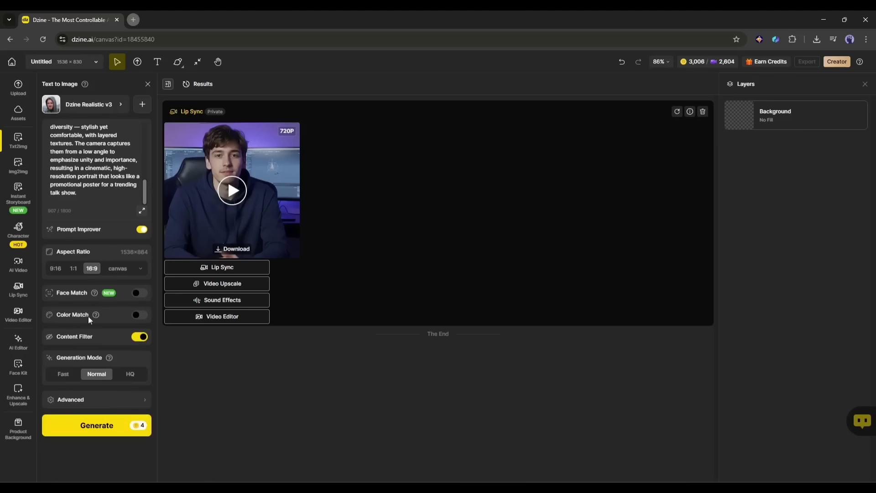
pyautogui.click(138, 315)
pyautogui.click(138, 314)
# Switch to HQ mode, leave the seed empty, and generate the talk-show images
pyautogui.click(130, 374)
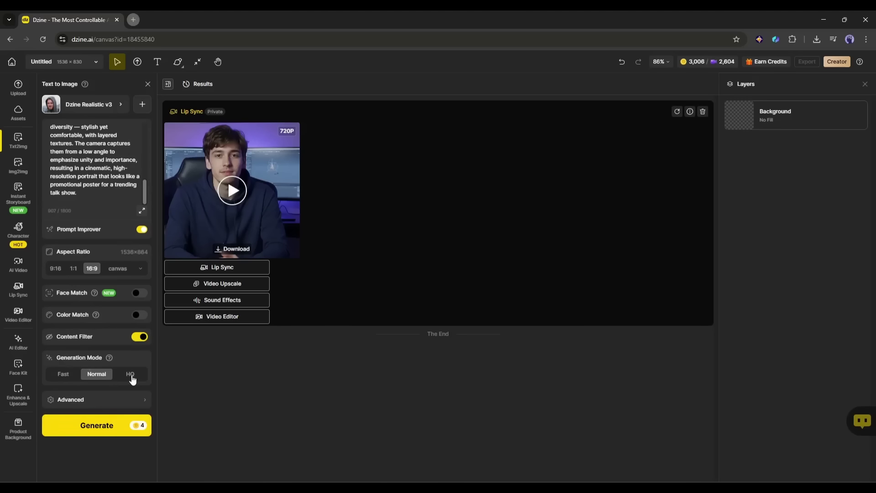
pyautogui.click(102, 399)
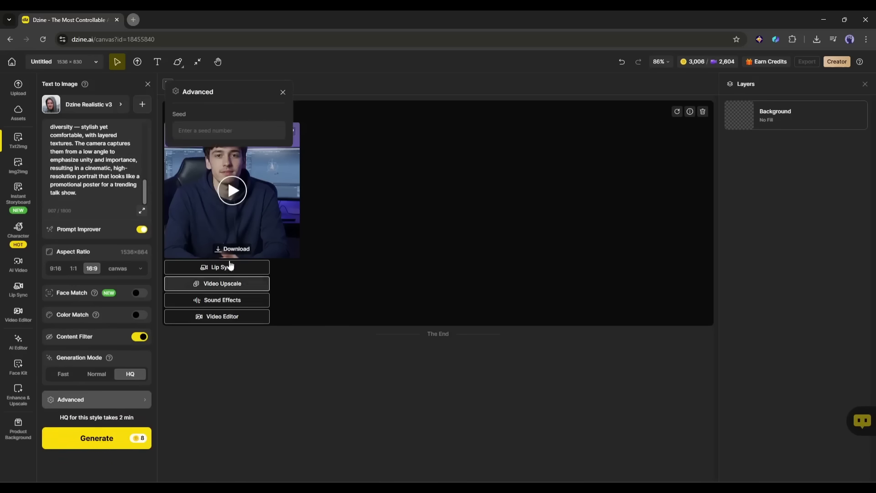
pyautogui.click(206, 131)
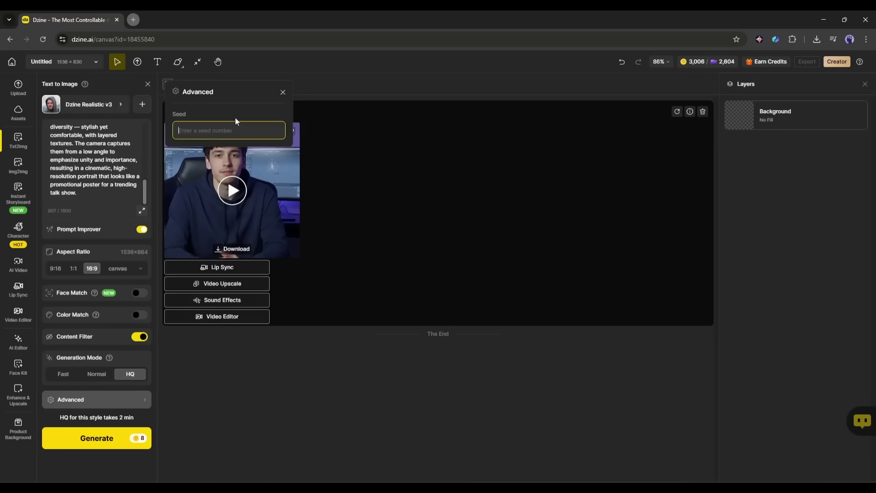
pyautogui.click(283, 92)
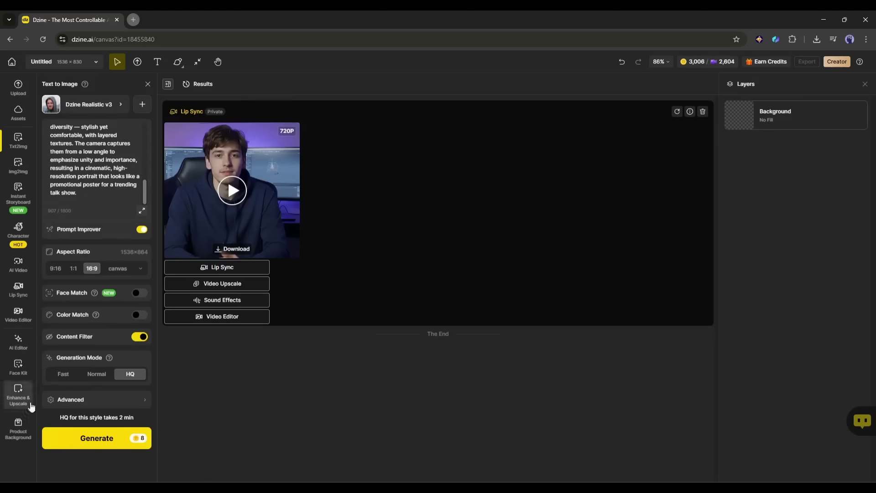
pyautogui.click(109, 438)
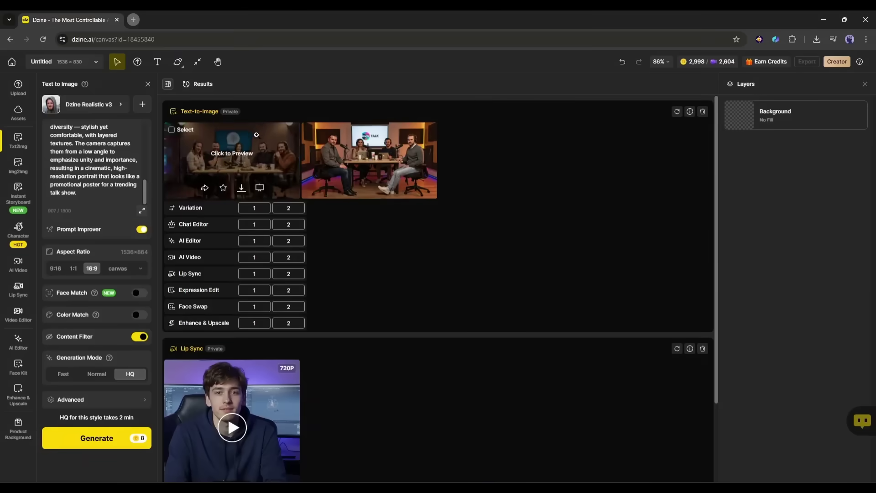
# Compare both generated podcast images full size, then load the second into Lip Sync
pyautogui.click(273, 137)
pyautogui.click(711, 247)
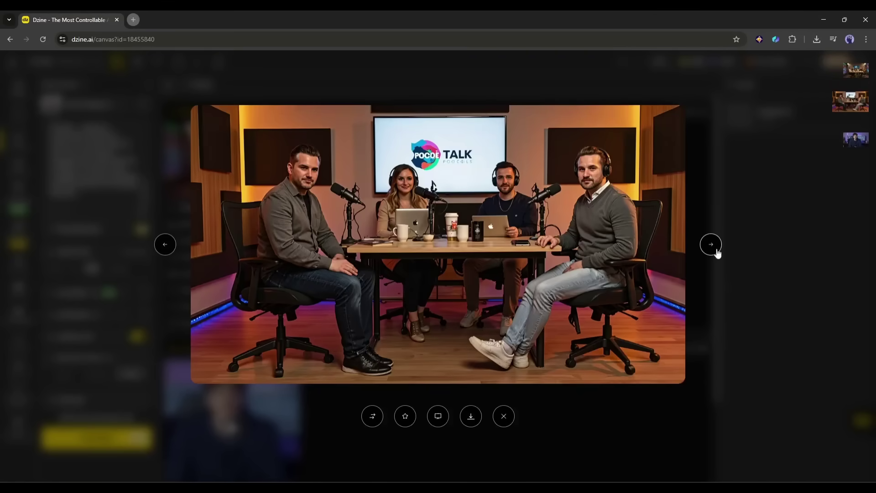
pyautogui.click(166, 246)
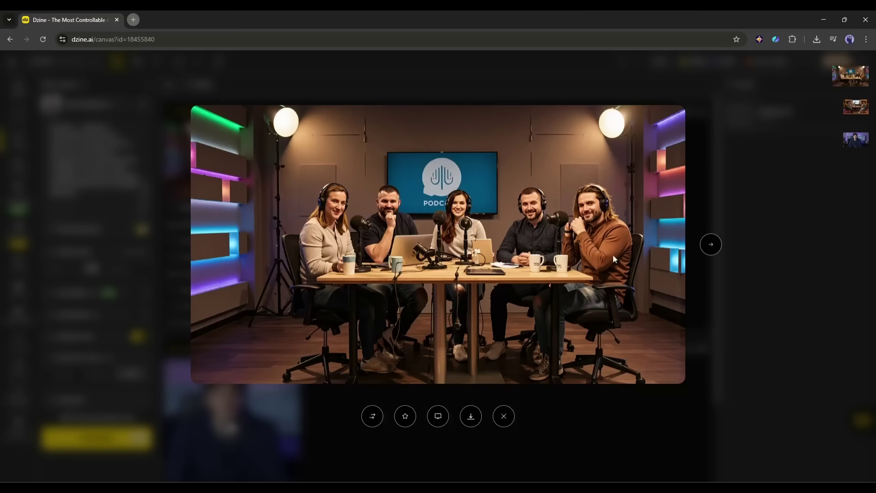
pyautogui.click(716, 246)
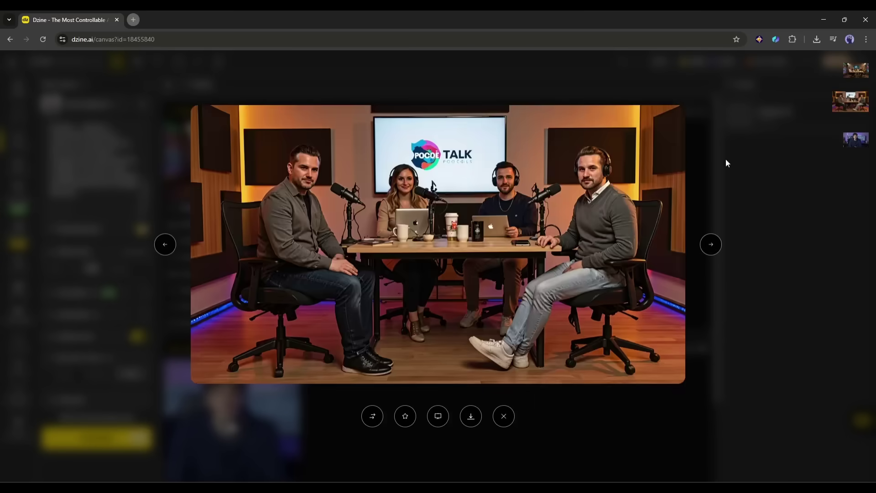
pyautogui.click(725, 158)
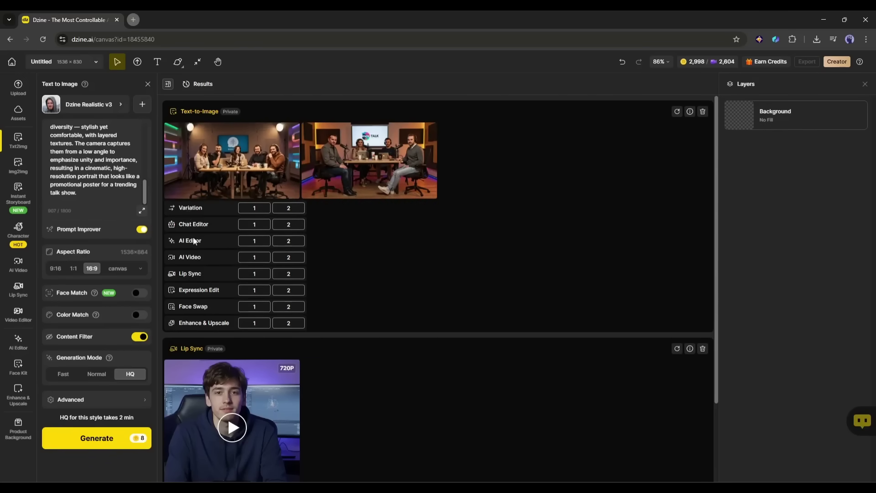
pyautogui.moveTo(391, 139)
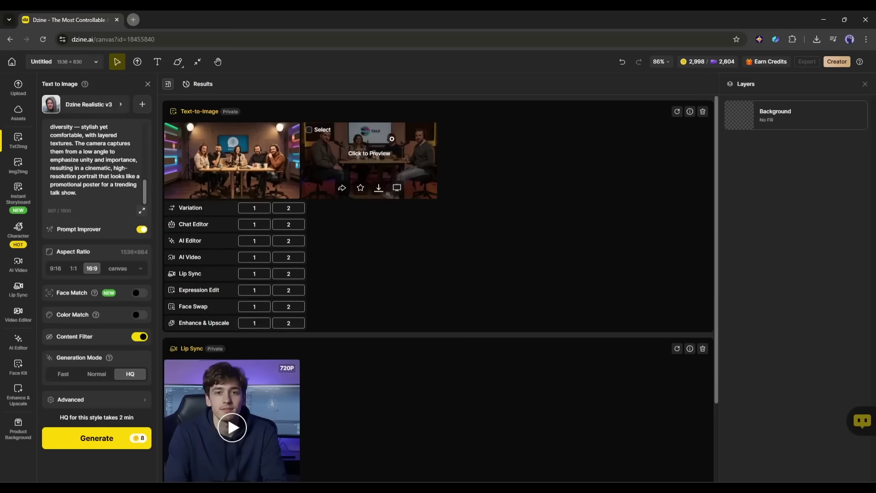
# Send the second podcast image to Lip Sync and select all four hosts' faces as Speakers A–D
pyautogui.click(288, 274)
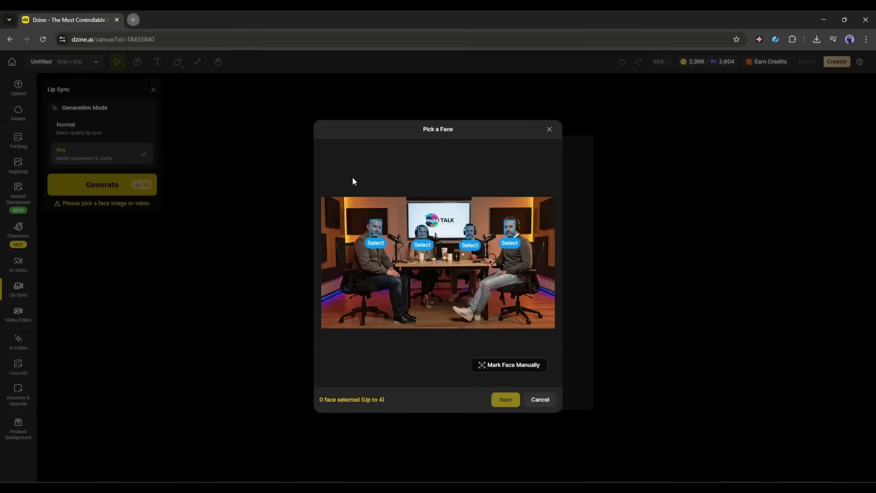
pyautogui.click(376, 232)
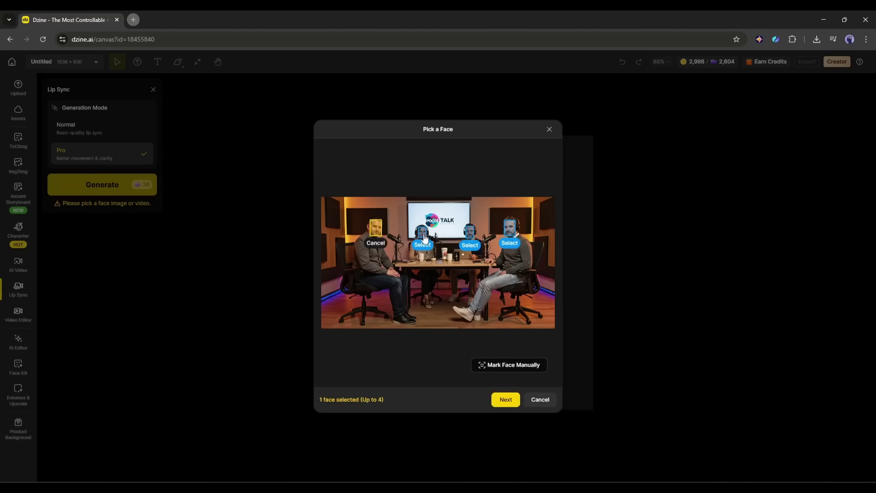
pyautogui.click(424, 238)
pyautogui.click(470, 235)
pyautogui.click(510, 233)
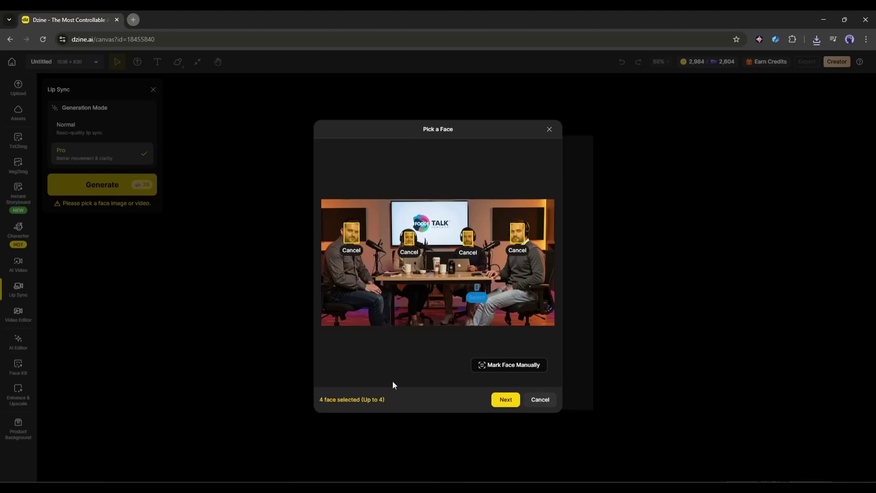
pyautogui.click(506, 400)
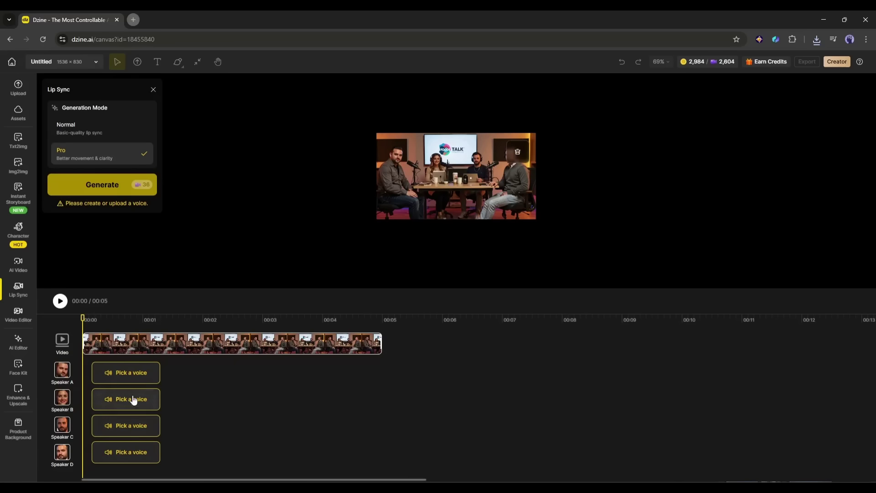
# Voice Speaker A's pasted line about AI's future with Joey and apply the 6.4 s audio
pyautogui.moveTo(158, 340)
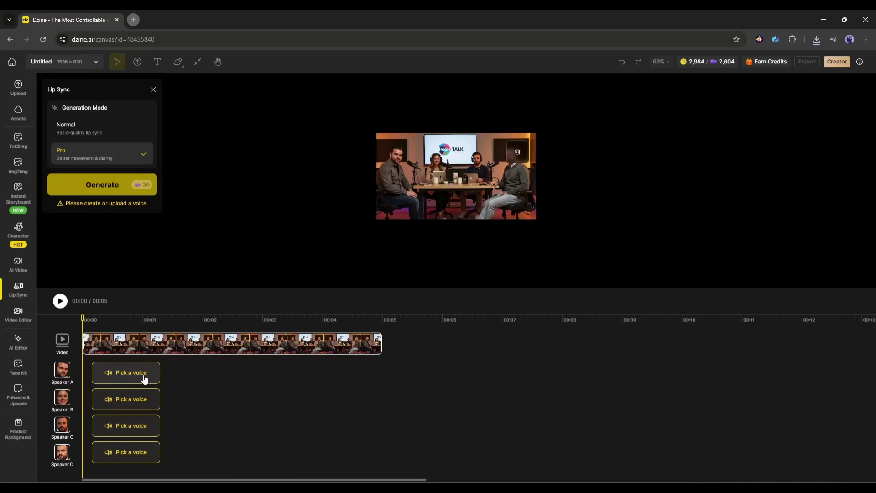
pyautogui.click(121, 372)
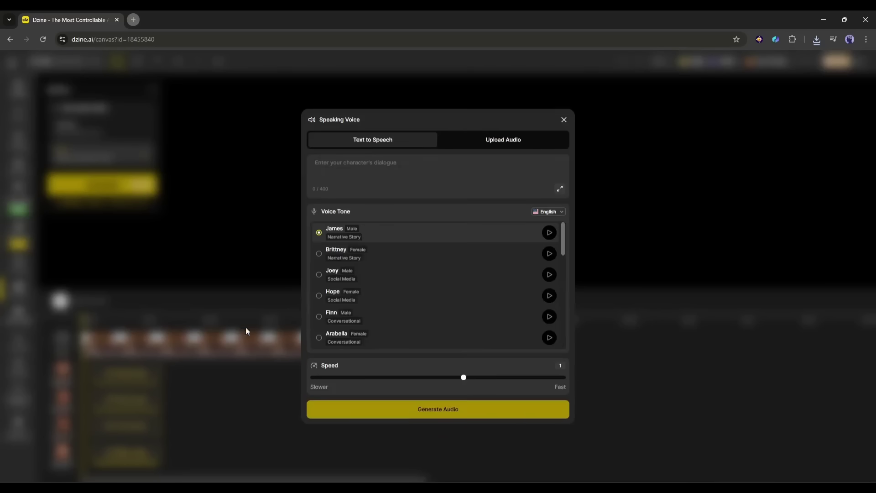
pyautogui.click(524, 137)
pyautogui.click(372, 220)
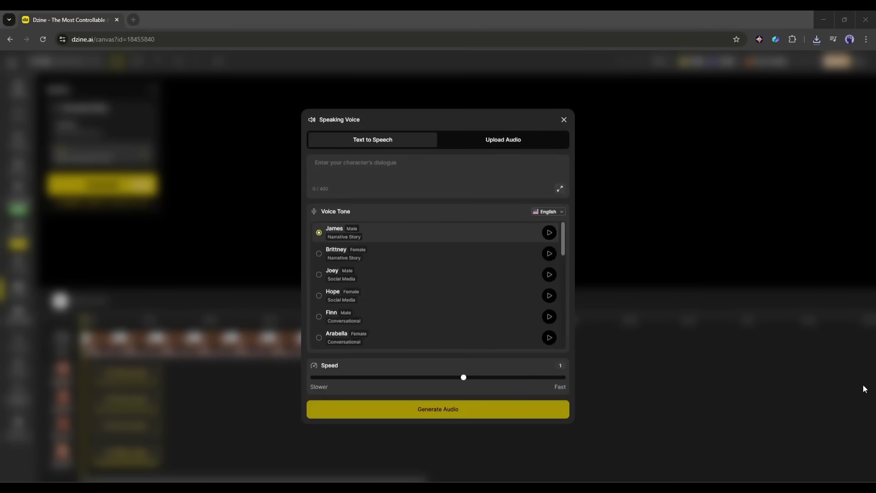
pyautogui.click(397, 176)
pyautogui.write("Today, we're diving into one of the biggest topics shaping our world—Artificial Intelligence and its future.")
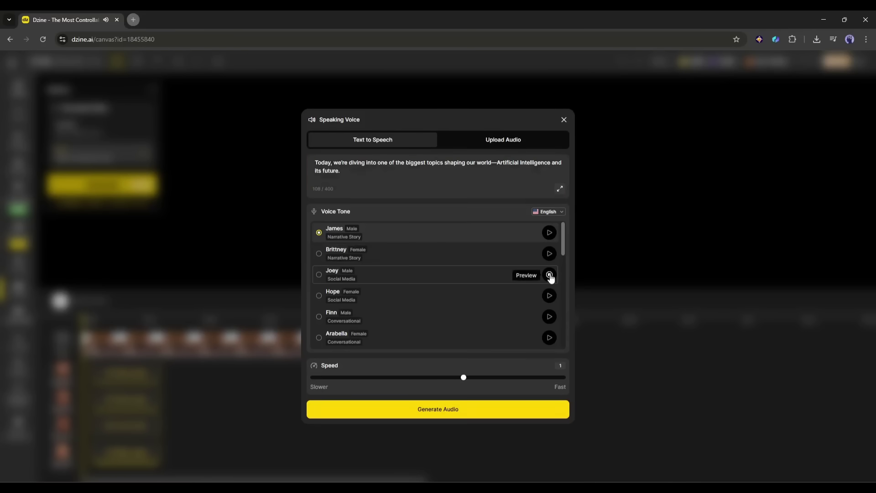
pyautogui.click(344, 275)
pyautogui.click(426, 409)
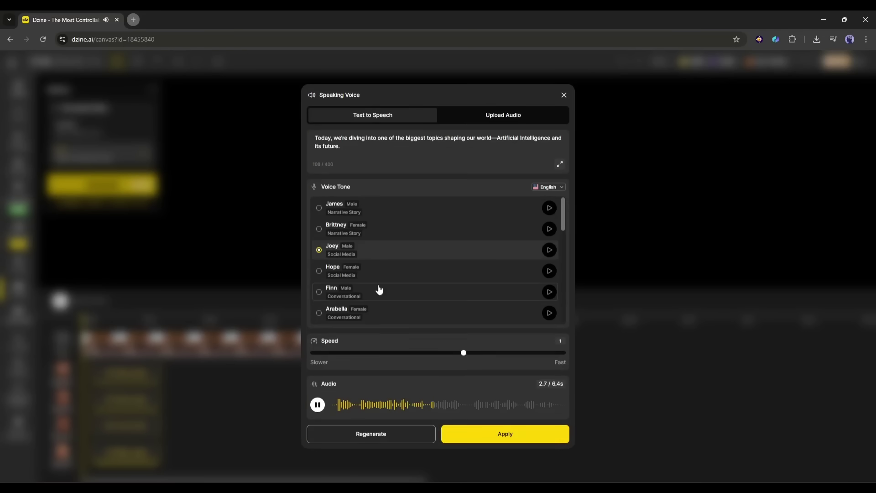
pyautogui.click(502, 436)
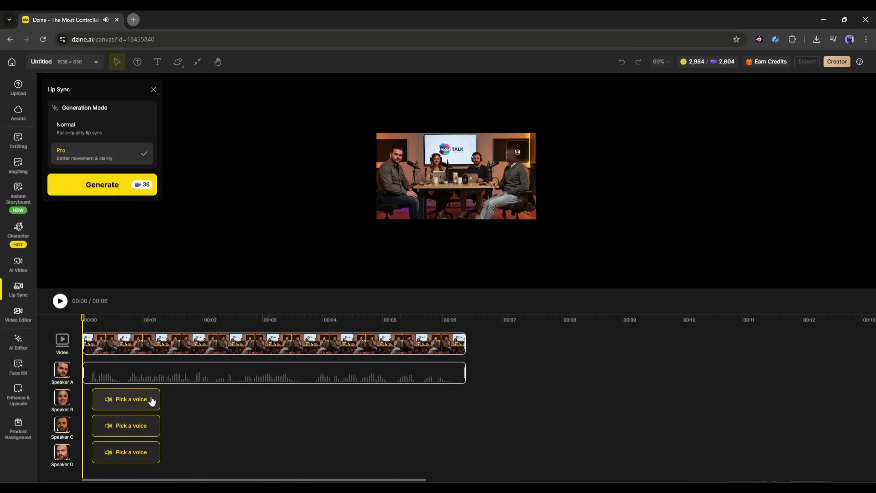
# Voice Speaker B's pasted dialogue with Arabella, apply it, and shift the clip later in the timeline
pyautogui.click(111, 405)
pyautogui.write('Hey guys! AI has exploded in the last few years—from chatbots to self-driving cars—it’s everywhere. But the real question is… where’s it all heading?')
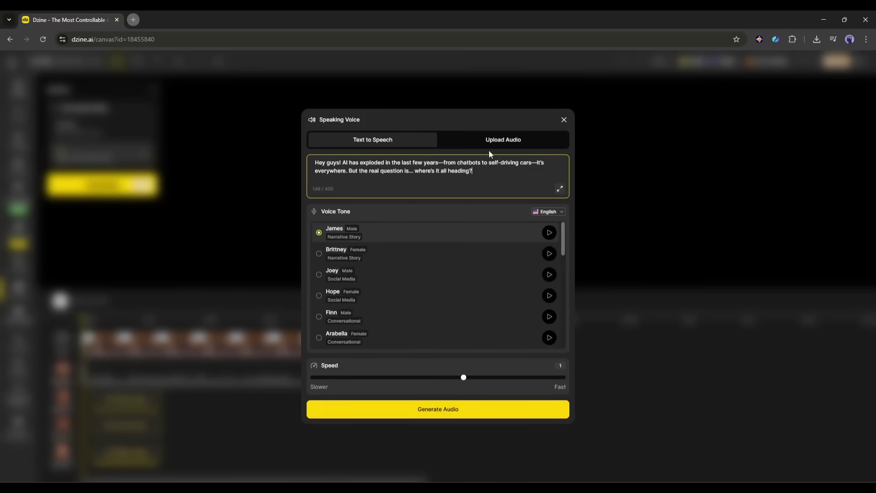
pyautogui.click(549, 337)
pyautogui.press('Return')
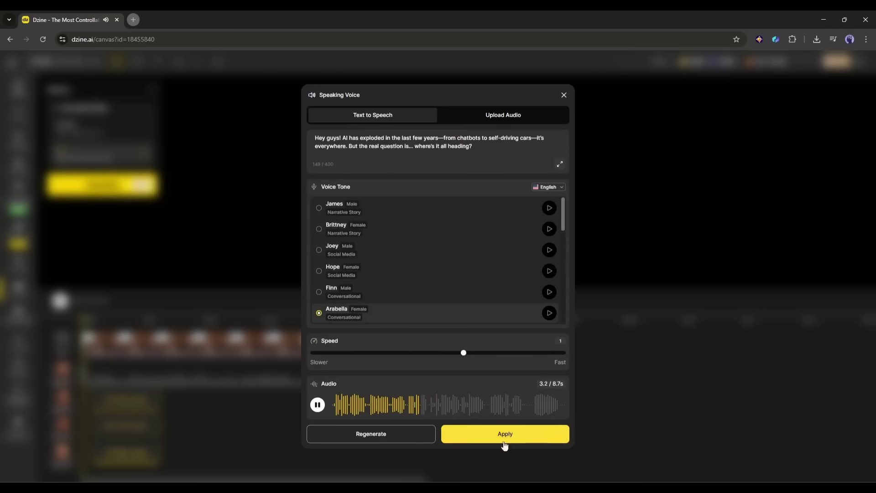
pyautogui.click(507, 435)
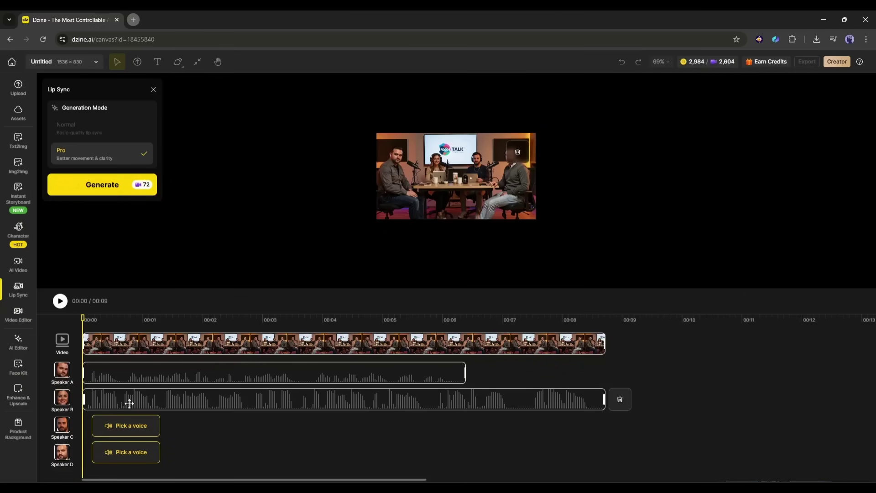
pyautogui.moveTo(129, 403); pyautogui.dragTo(507, 371)
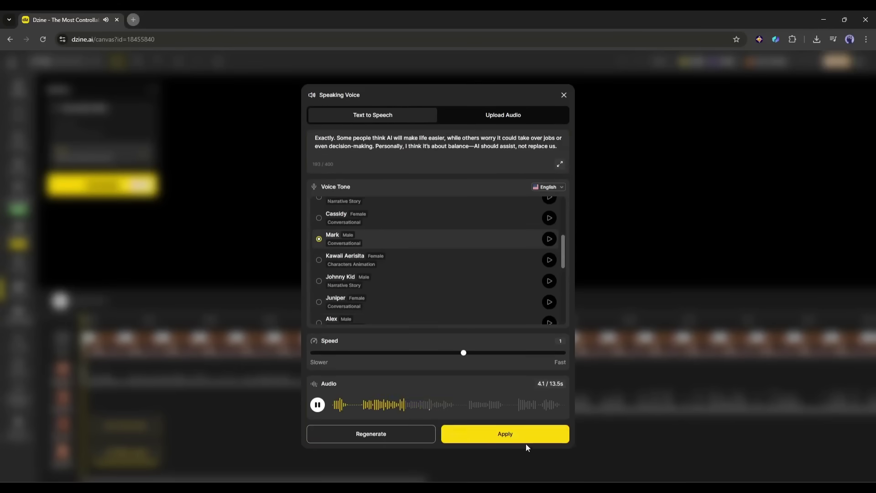
# Add the generated voice lines to Speakers C and D on their tracks
pyautogui.click(505, 434)
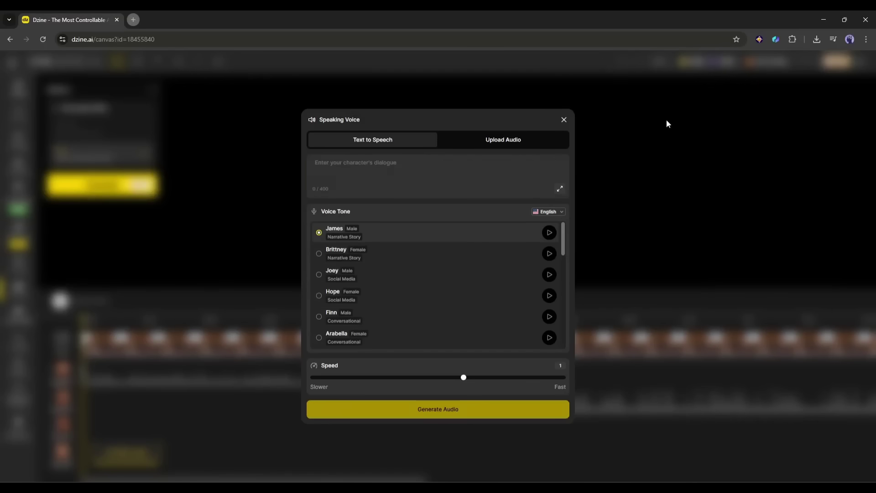
pyautogui.click(451, 409)
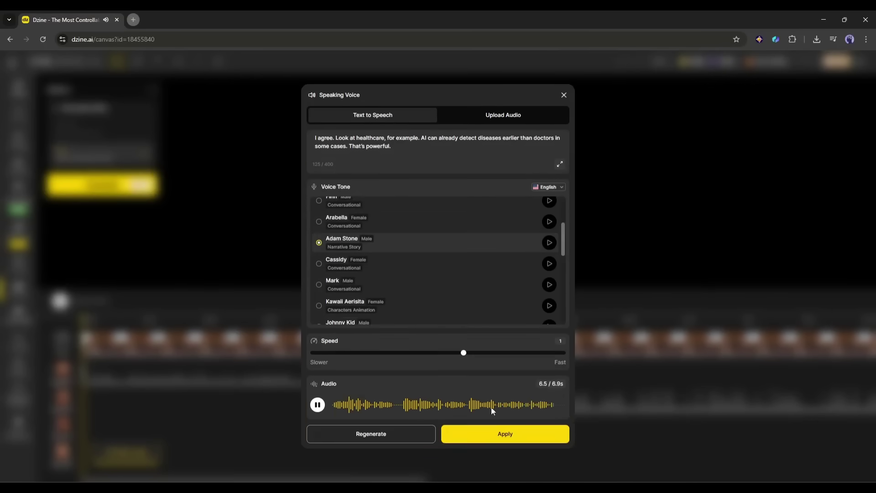
pyautogui.click(504, 432)
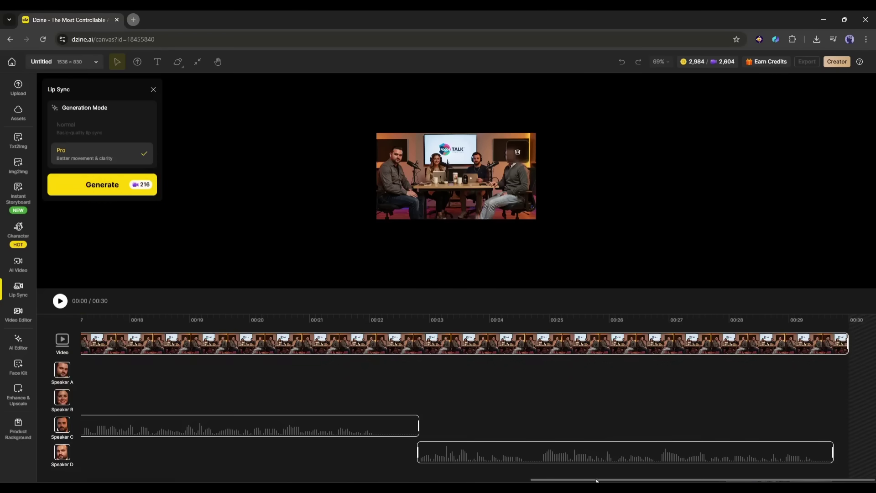
# Generate the four-speaker lip-sync video and play the 30-second result full size
pyautogui.moveTo(596, 481); pyautogui.dragTo(96, 460)
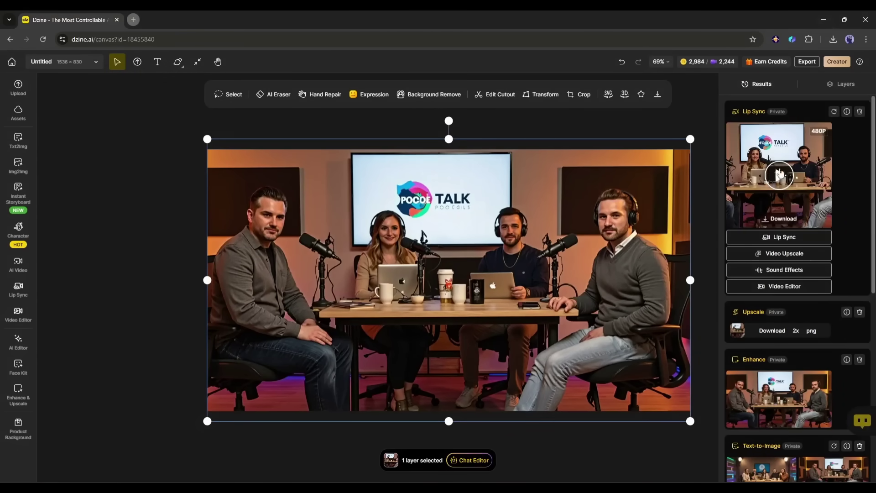
pyautogui.click(778, 176)
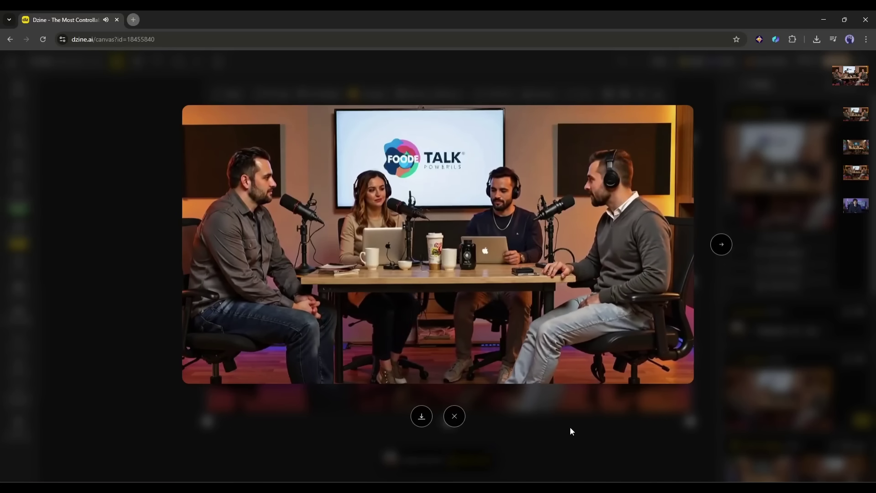
pyautogui.moveTo(487, 262)
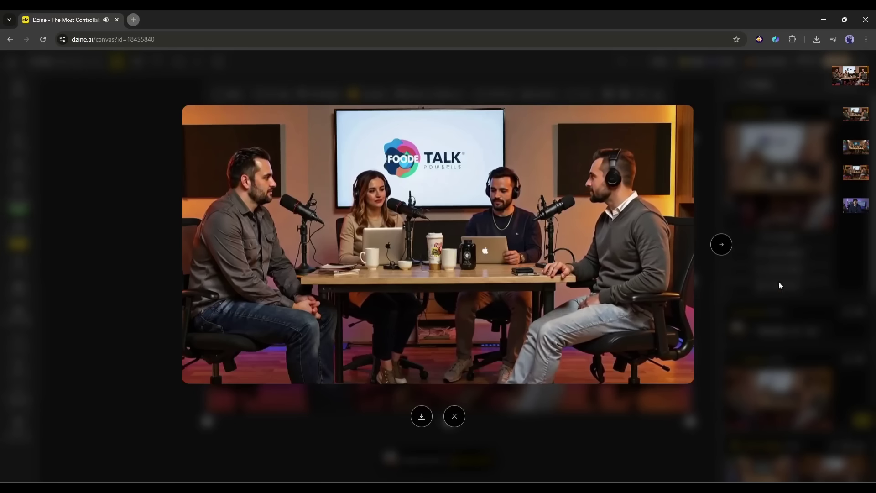
# Close the full-size video player to return to the canvas
pyautogui.click(140, 197)
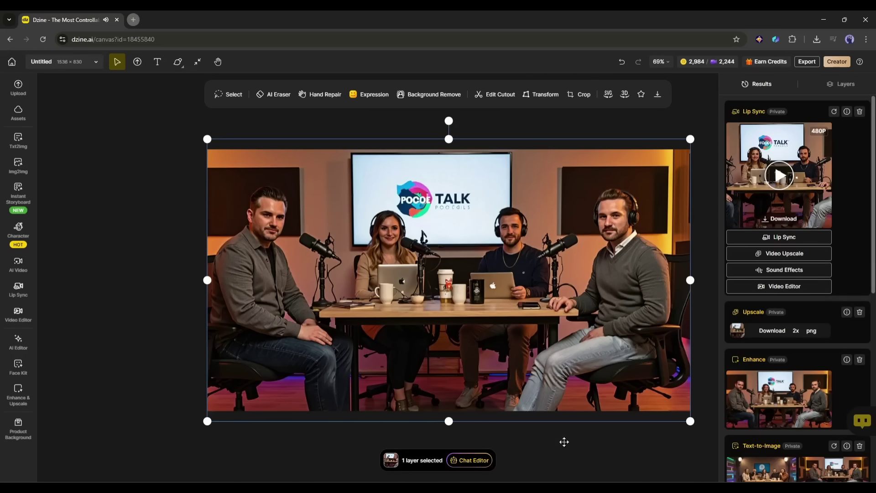